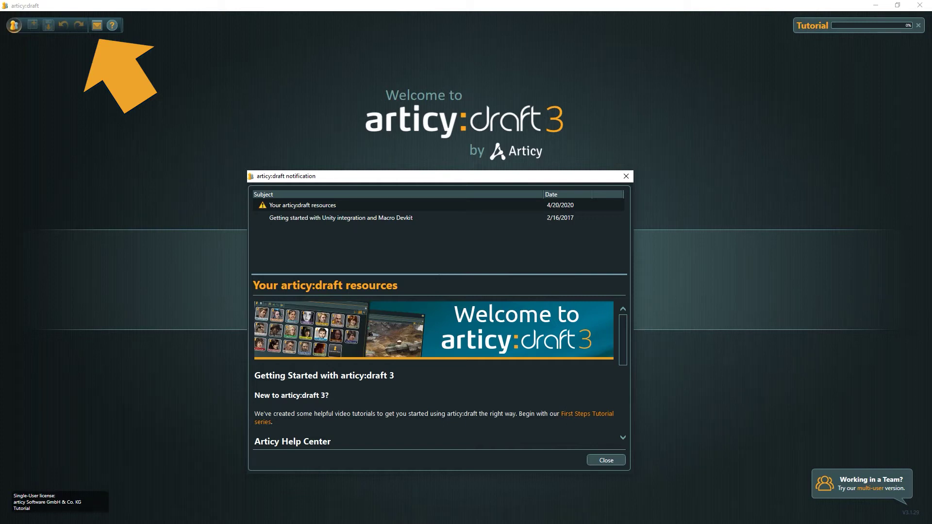
Dismiss the notification and open the Dracula demo project from the Projects list.
click(334, 379)
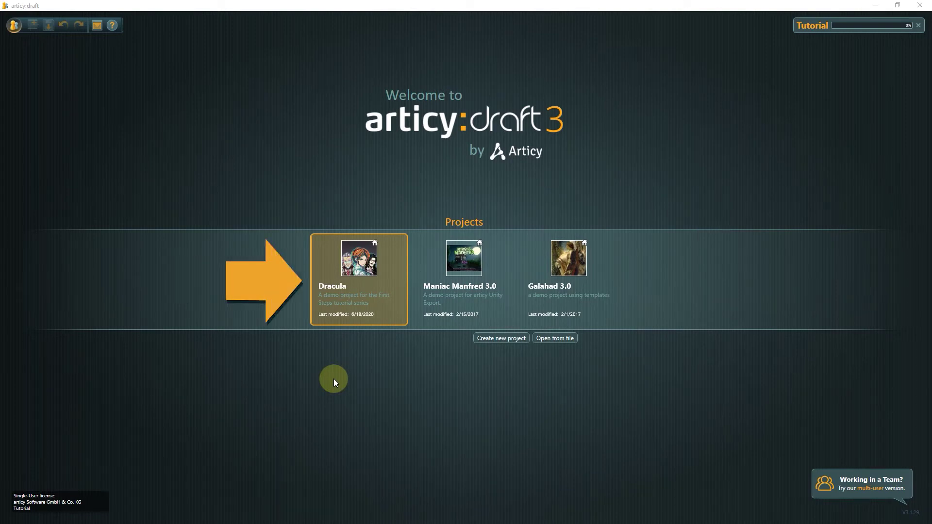
double_click(357, 268)
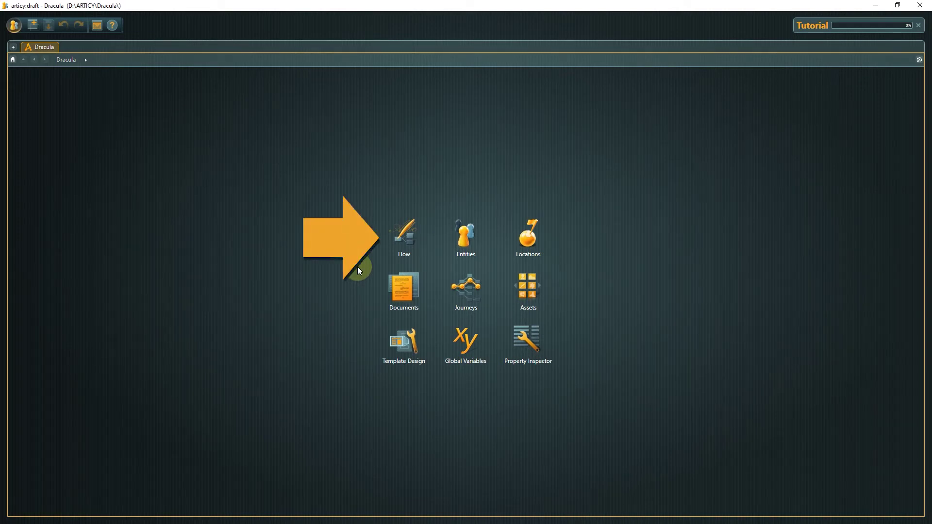
Show the Dracula Flow with its Tutorial and Final fragments, then bring up the application menu.
click(404, 235)
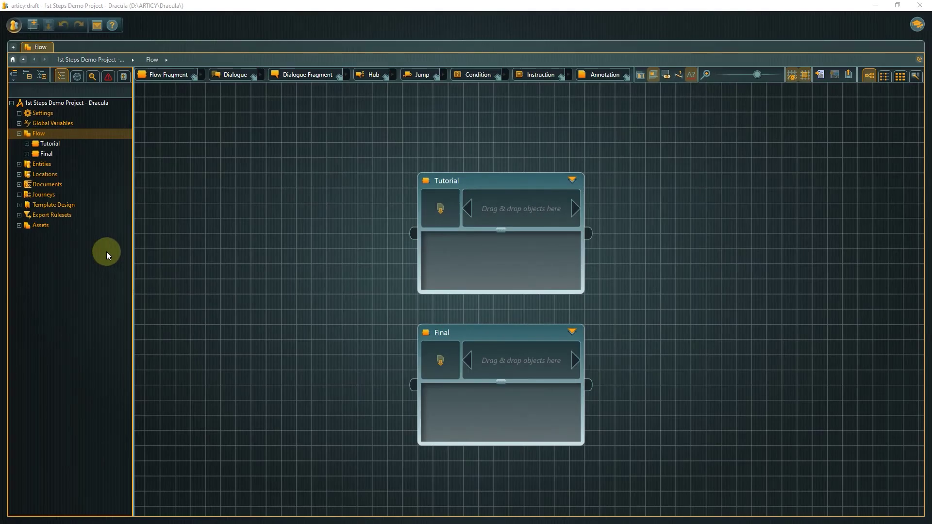
click(16, 30)
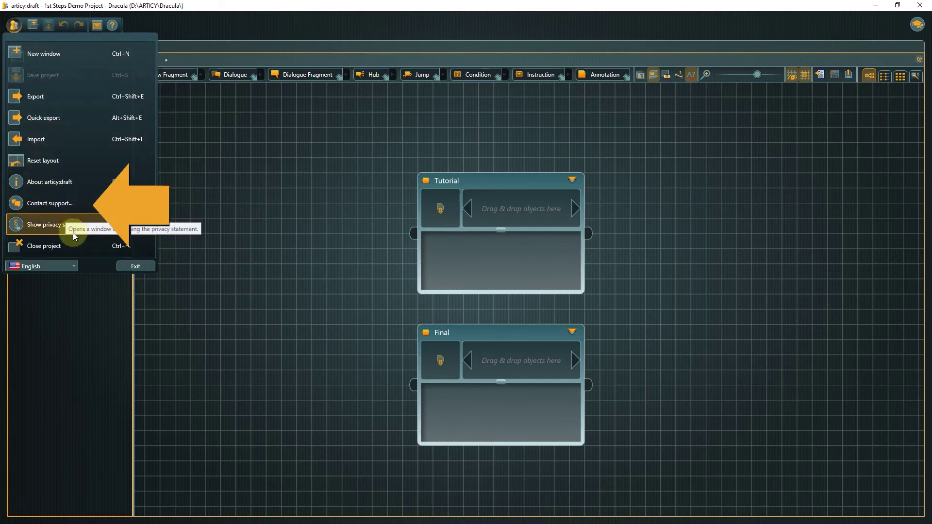
Leave the interface language set to English and close the application menu.
click(74, 266)
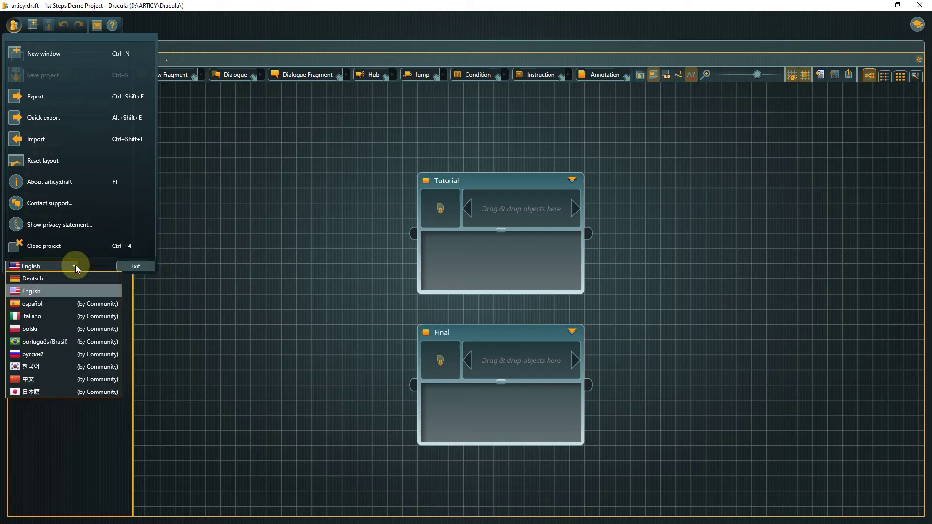
click(75, 265)
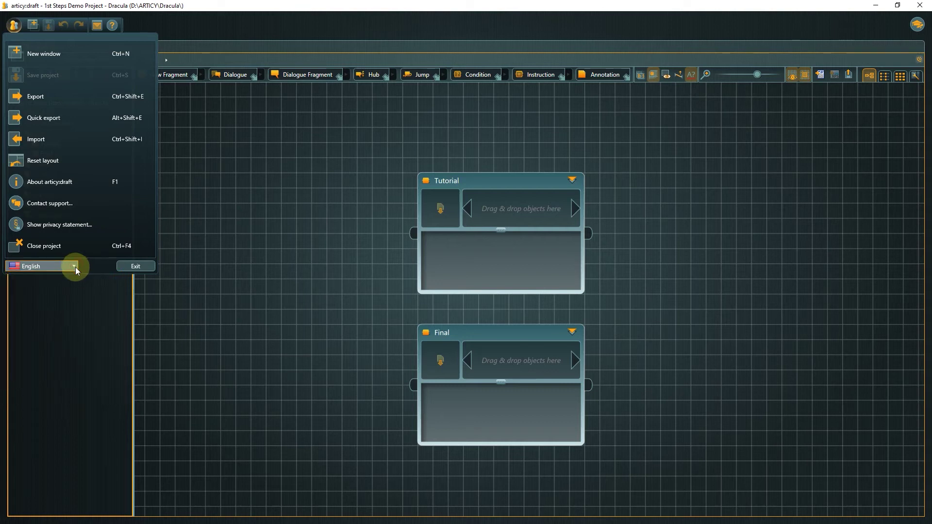
click(80, 279)
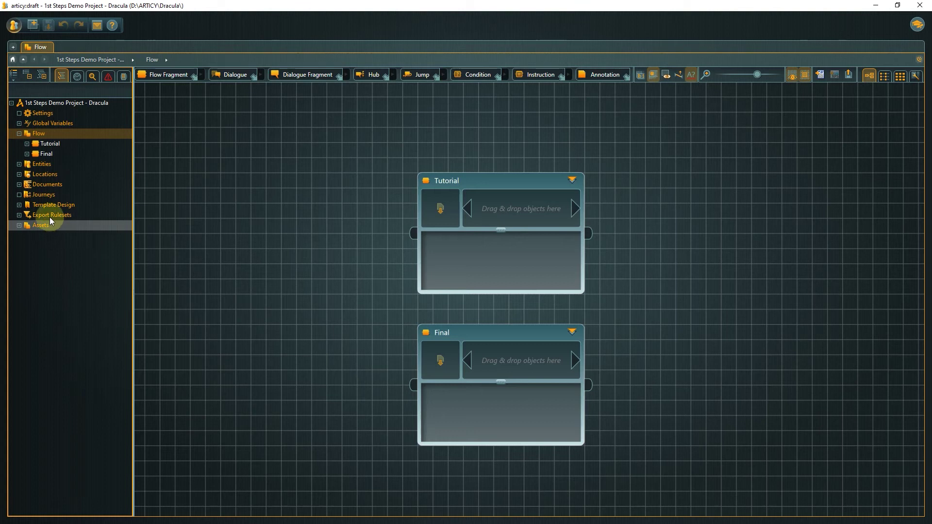
click(27, 153)
click(35, 165)
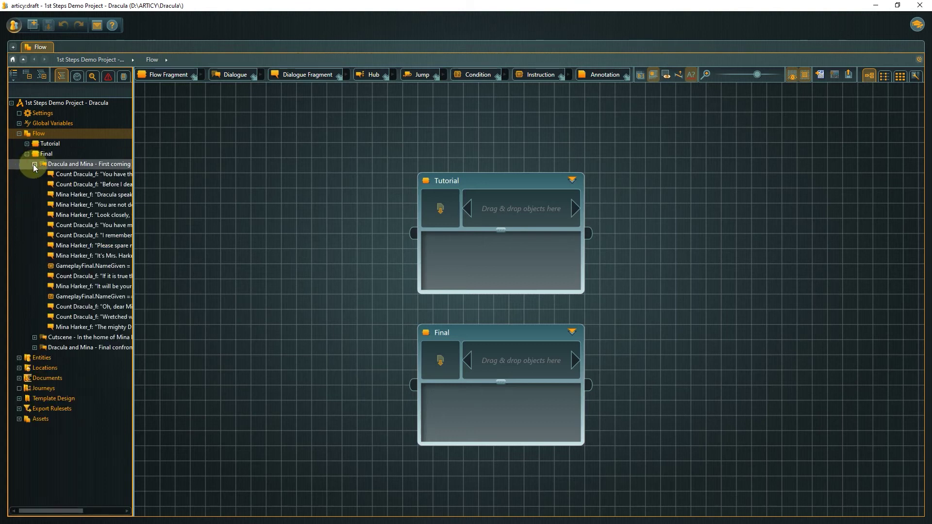
click(34, 164)
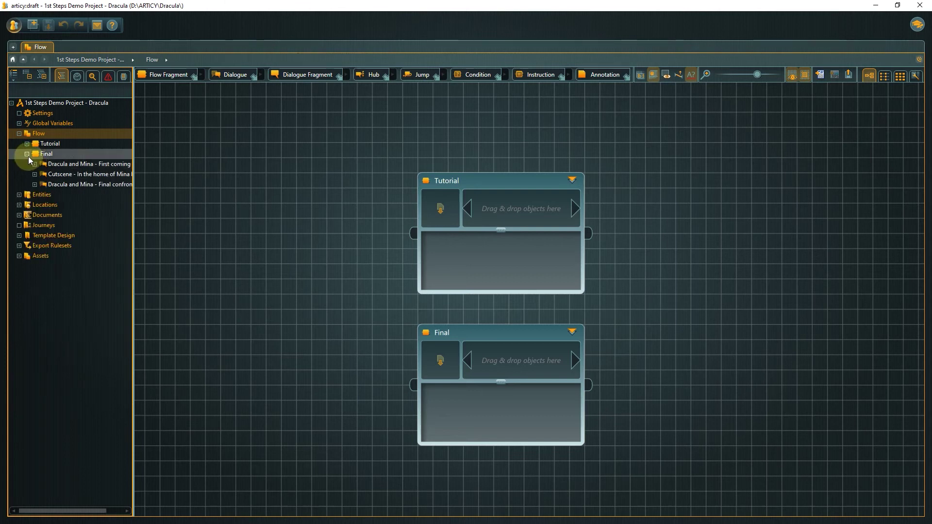
click(27, 154)
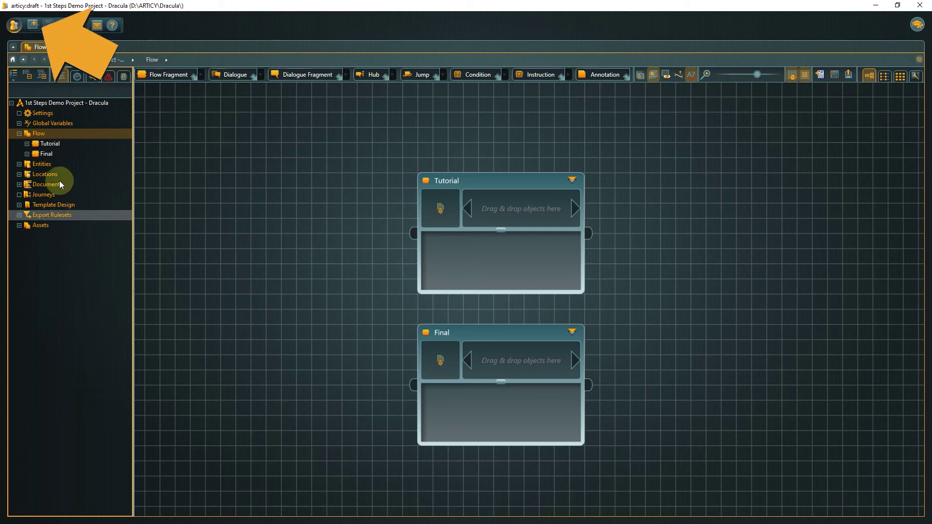
click(32, 24)
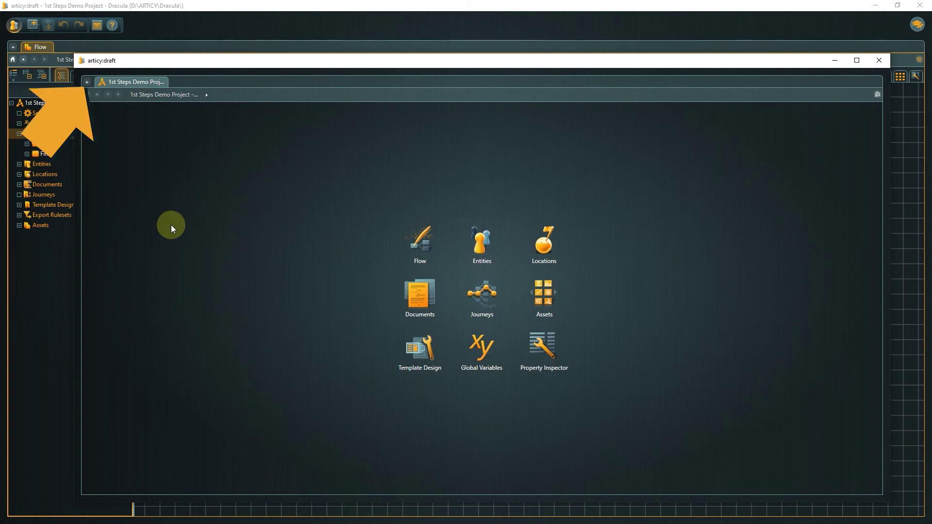
click(88, 83)
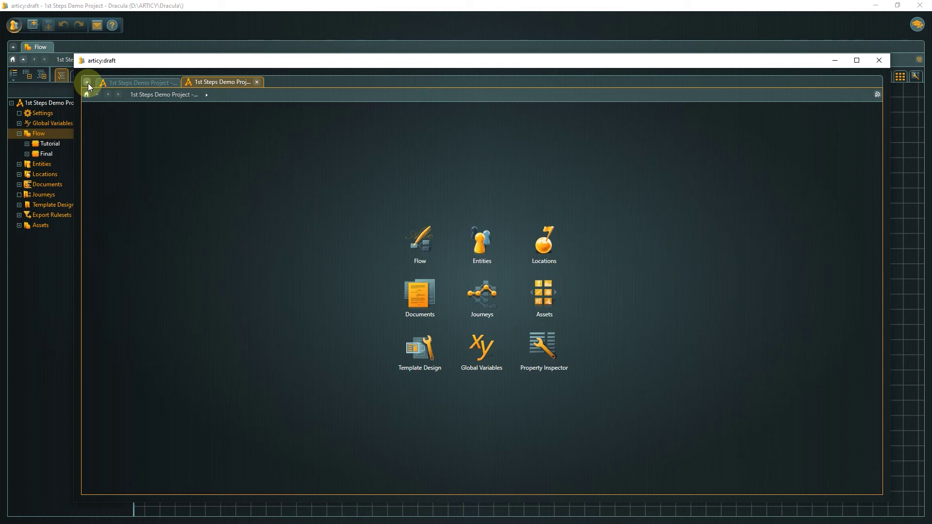
click(880, 60)
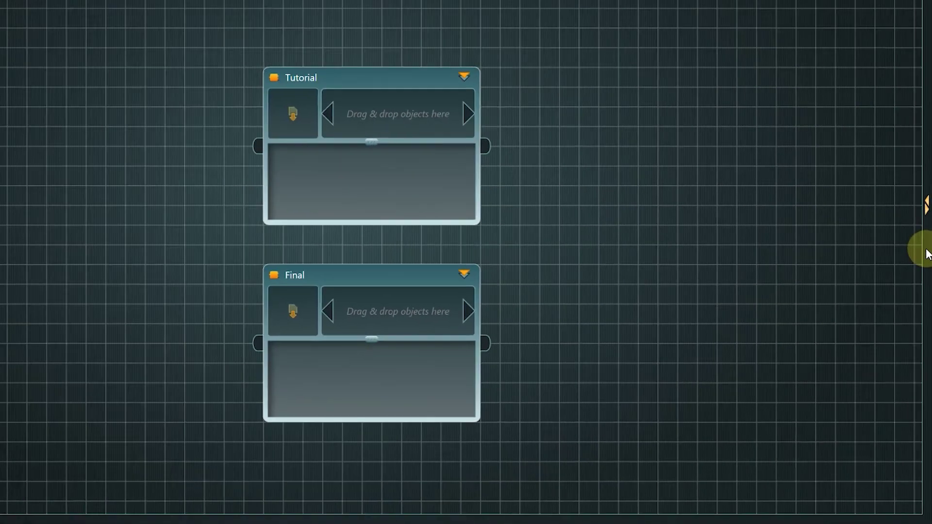
Add two stacked navigator panes on the right and narrow them to keep the Flow canvas wide.
click(922, 316)
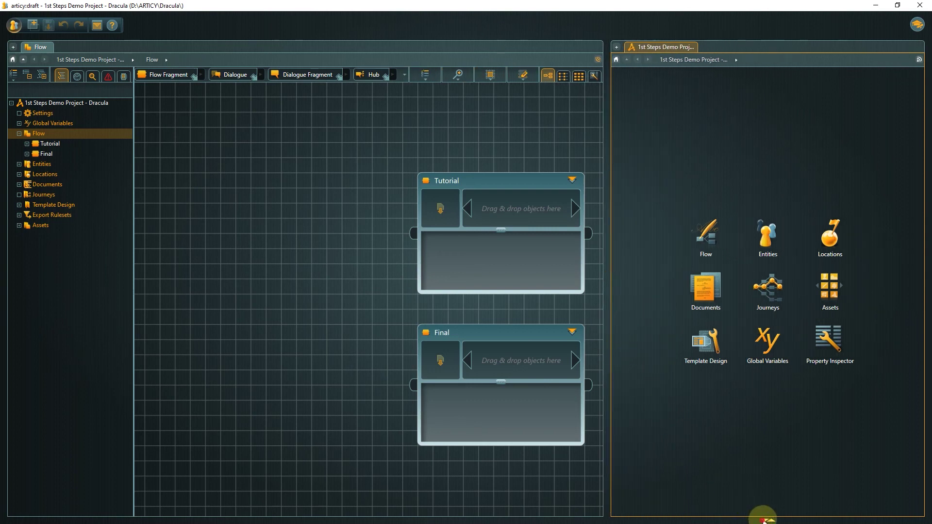
click(763, 520)
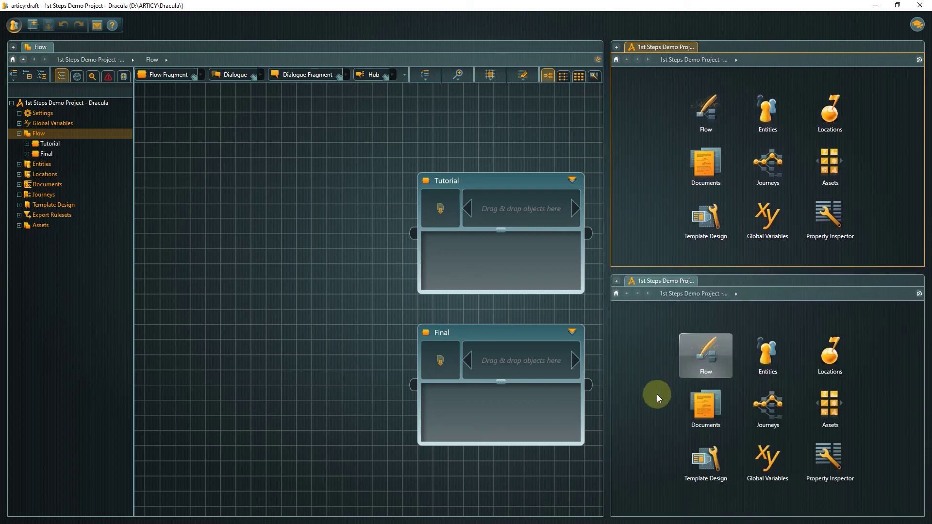
drag(607, 407, 774, 407)
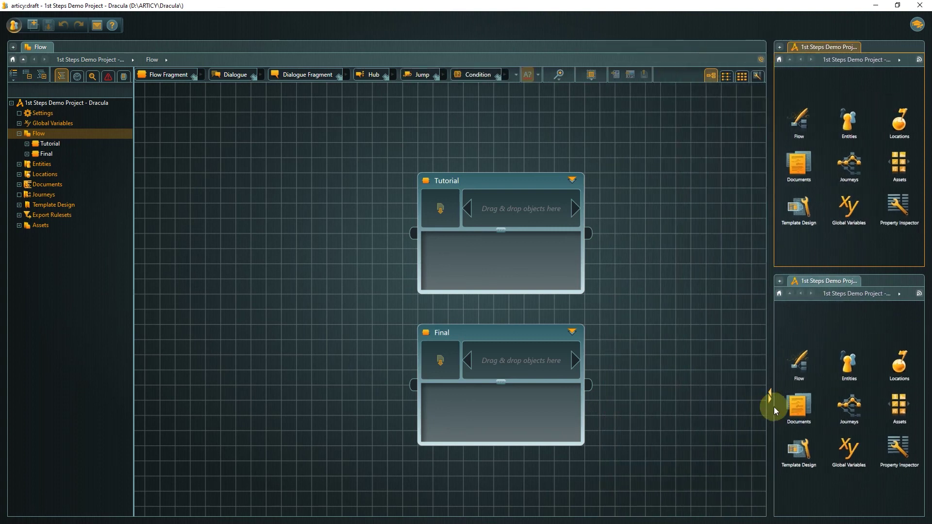